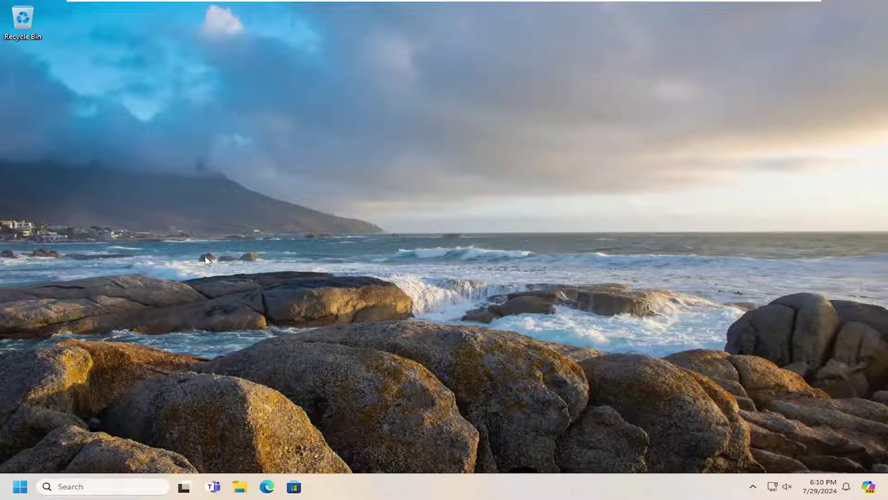
Step: Open the System > Troubleshoot settings page from a Start menu search for 'troubleshoot'
left_click(20, 487)
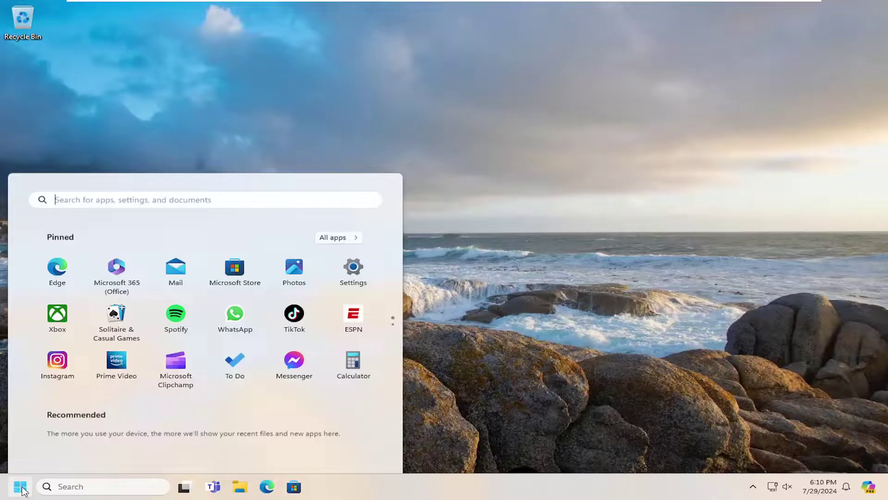
type("troubleshoot")
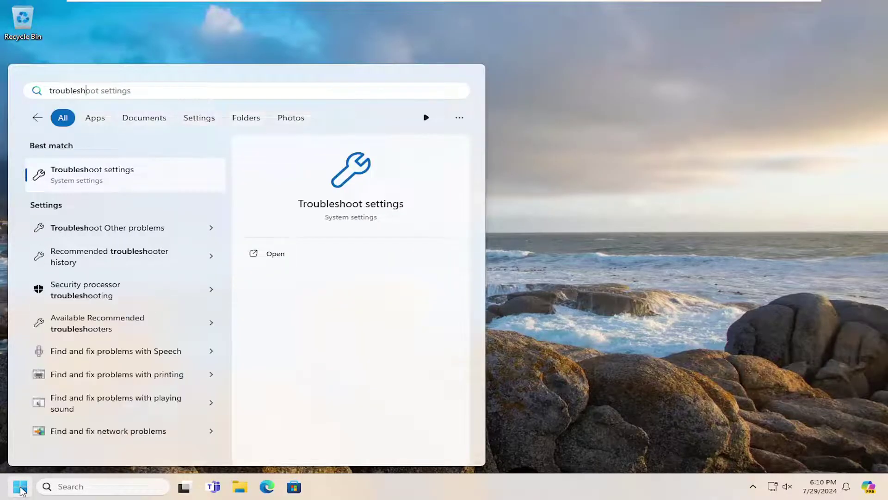
left_click(100, 181)
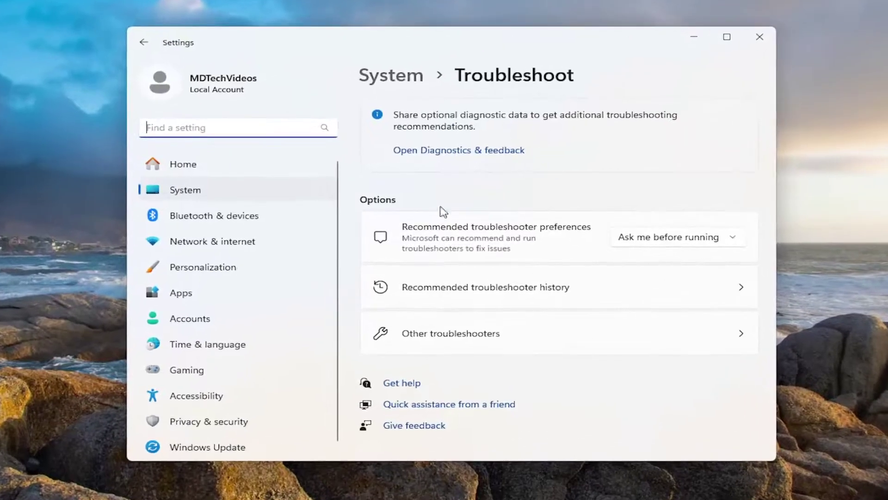
Step: Run the Windows Update troubleshooter from Other troubleshooters, dismiss its report, and close Settings
left_click(580, 339)
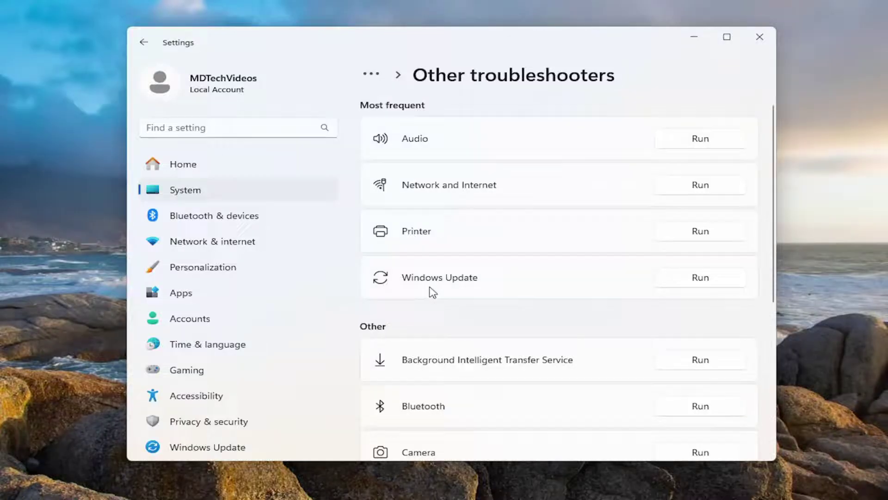
left_click(702, 280)
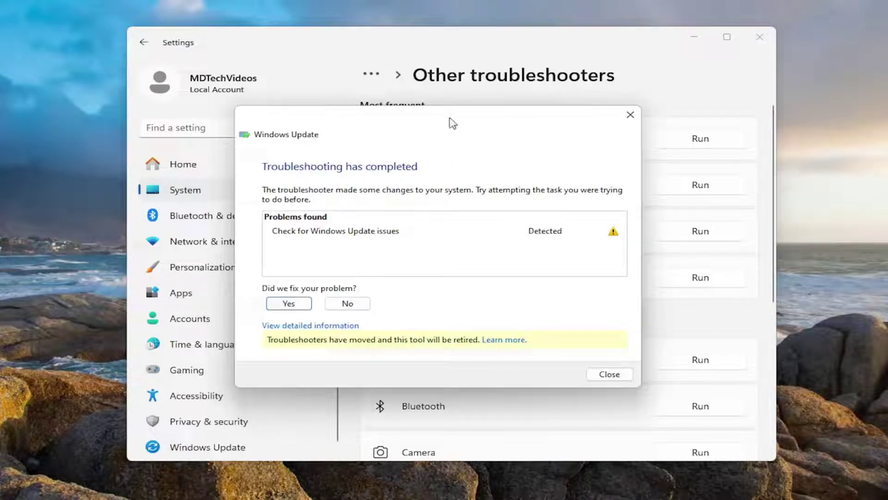
left_click(630, 114)
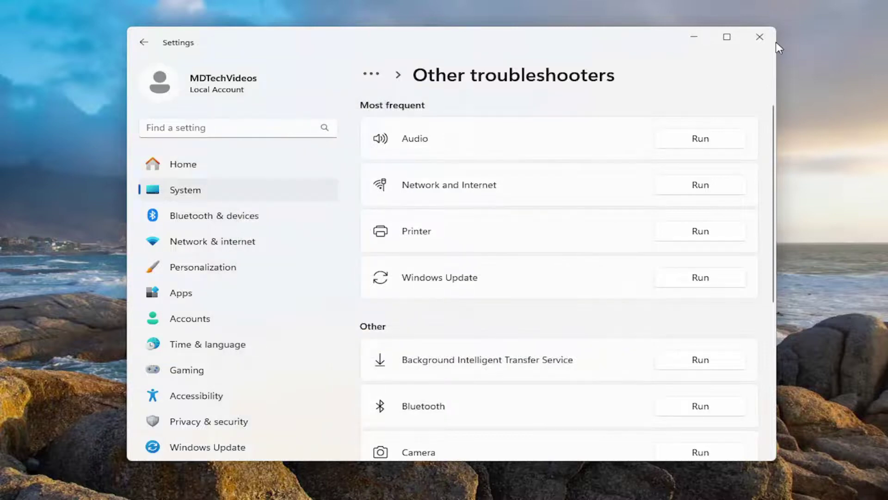
left_click(759, 37)
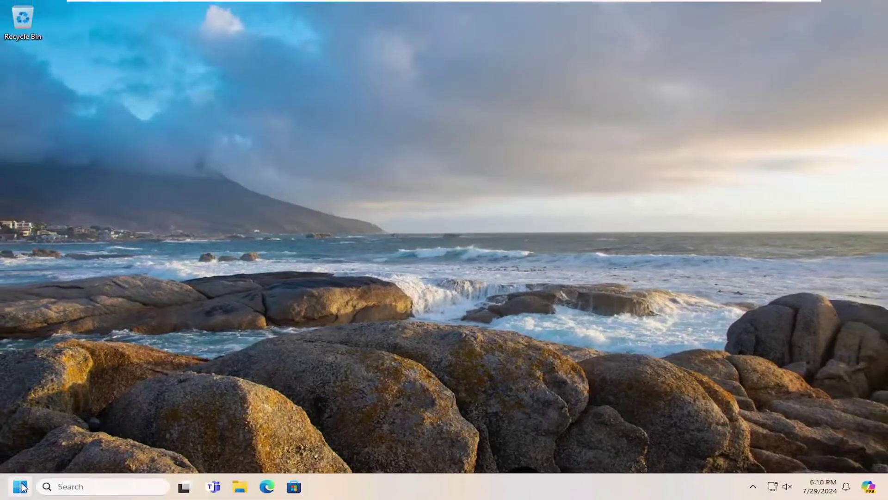
Step: Launch Command Prompt as administrator from a Start search for 'cmd', approving the UAC prompt
left_click(23, 487)
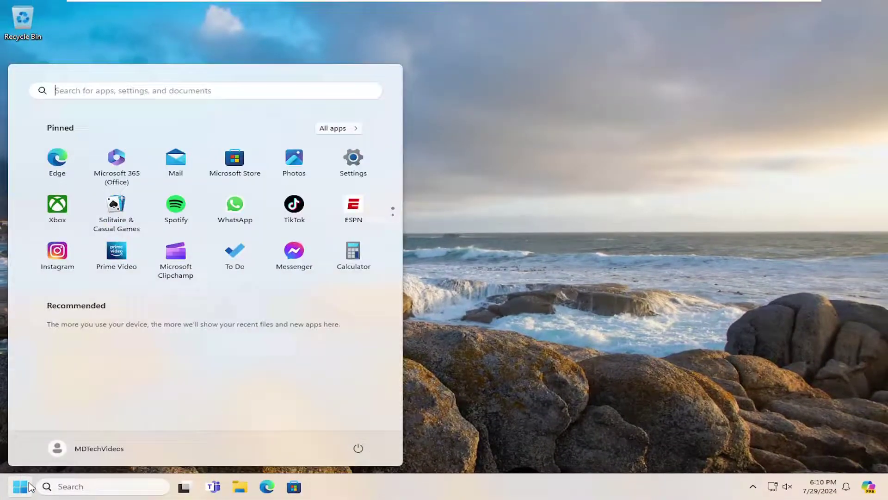
type("cmd")
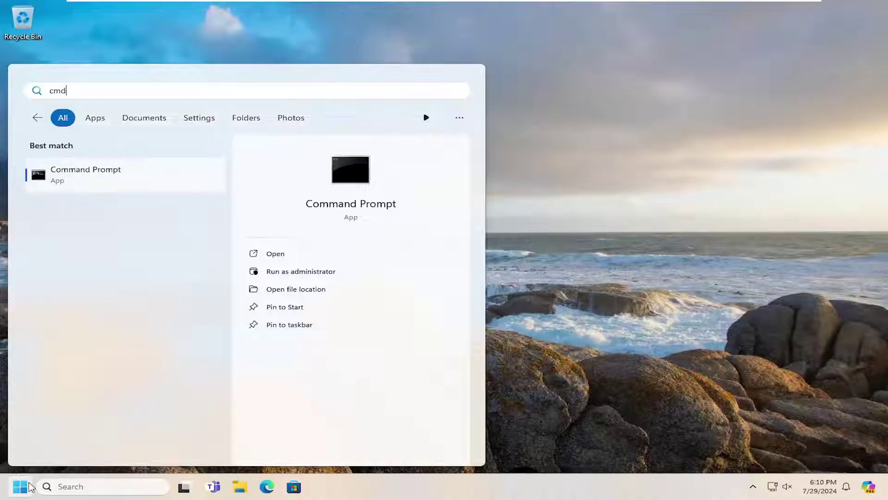
right_click(98, 178)
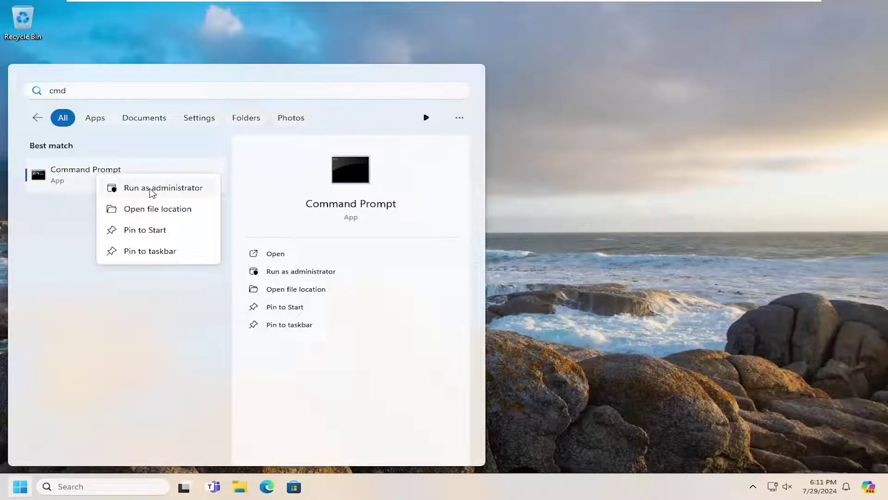
left_click(165, 189)
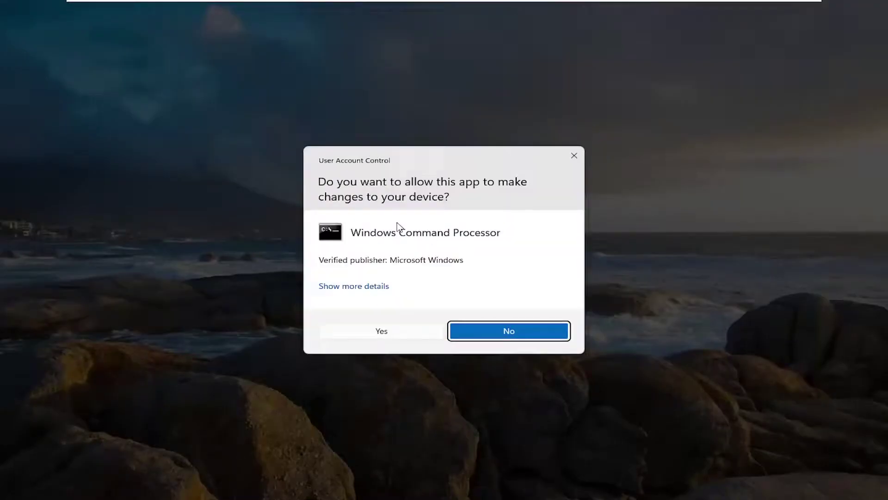
left_click(390, 333)
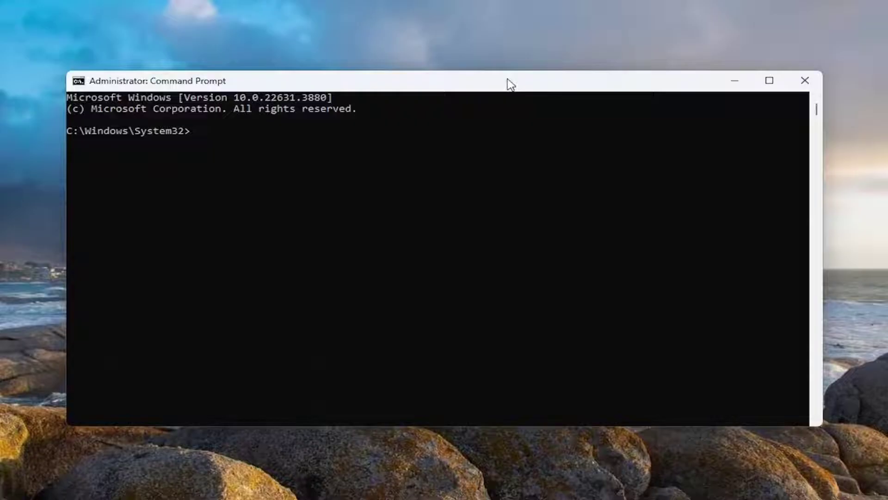
type("sf")
type("c /s")
type("cannow")
Step: Run sfc /scannow and let verification reach 100%
key("Return")
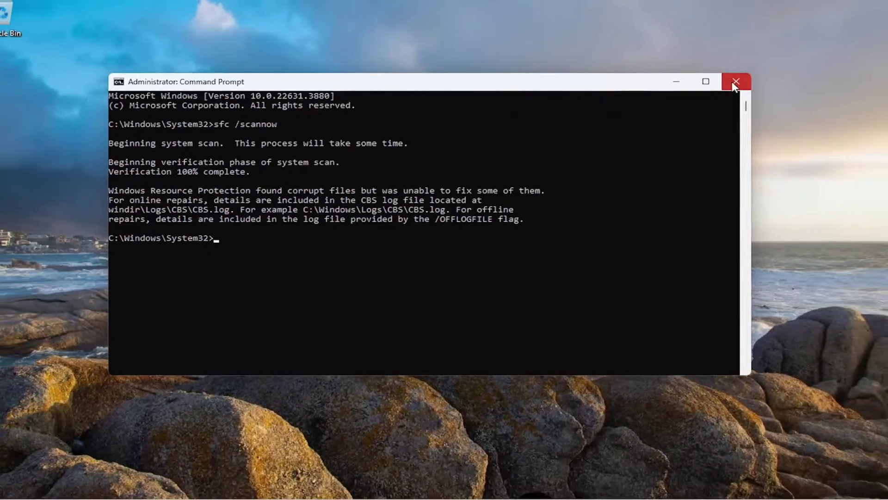
left_click(803, 80)
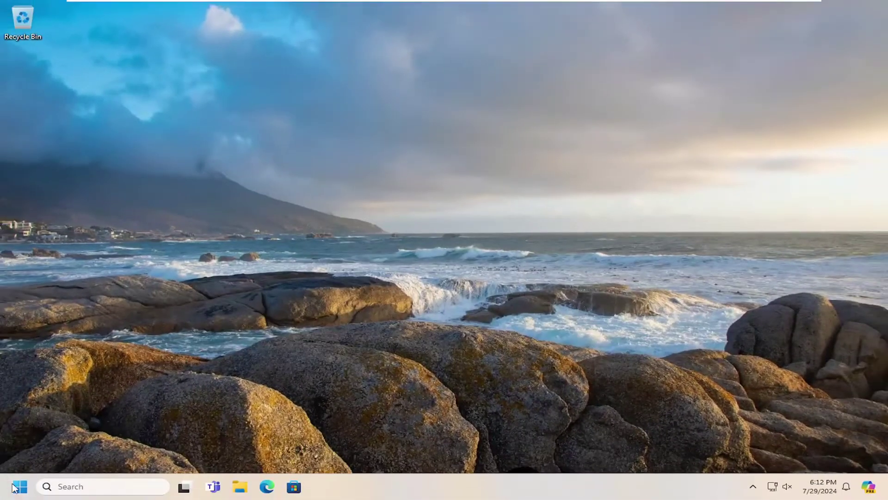